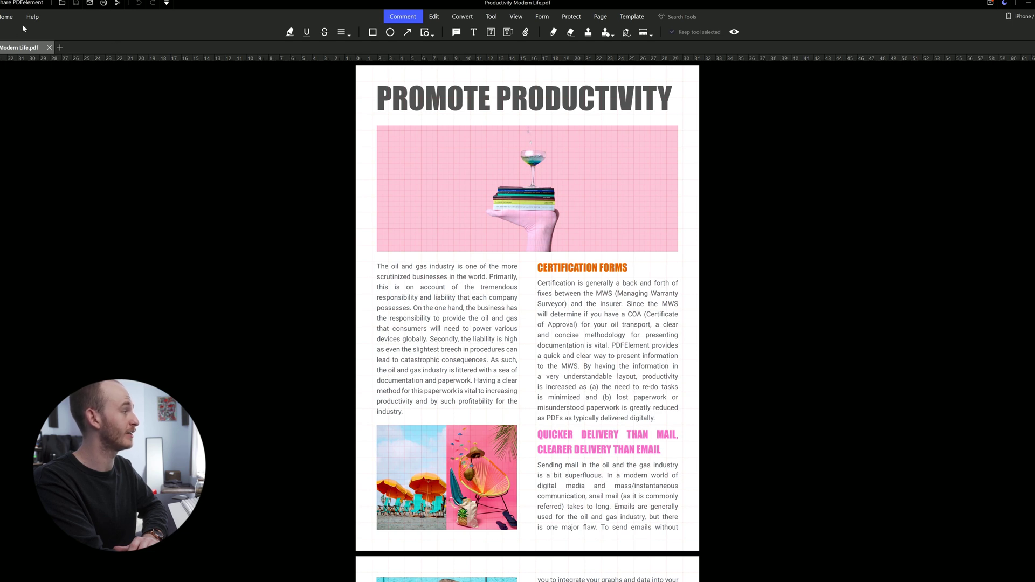
- Reopen Productivity Modern Life.pdf and show the Bates Number options in the Edit tools
{"action": "left_click", "coordinate": [49, 48]}
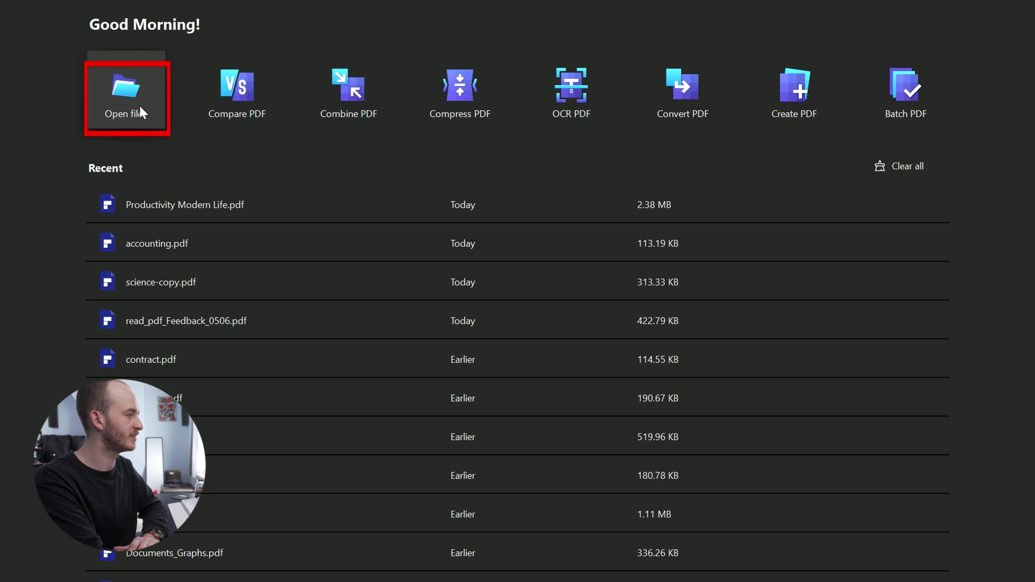
{"action": "left_click", "coordinate": [129, 108]}
{"action": "left_click", "coordinate": [108, 119]}
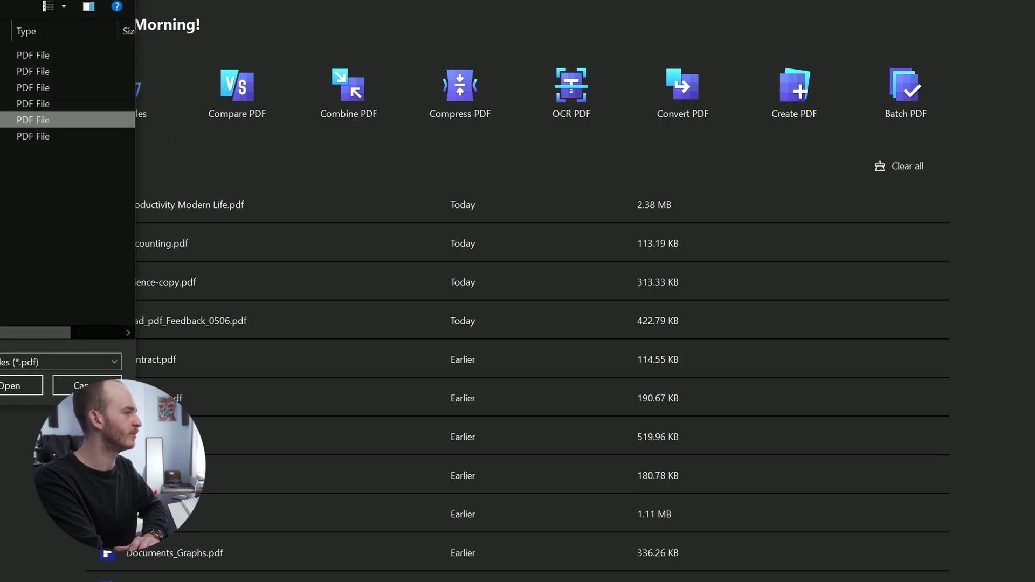
{"action": "key", "text": "Return"}
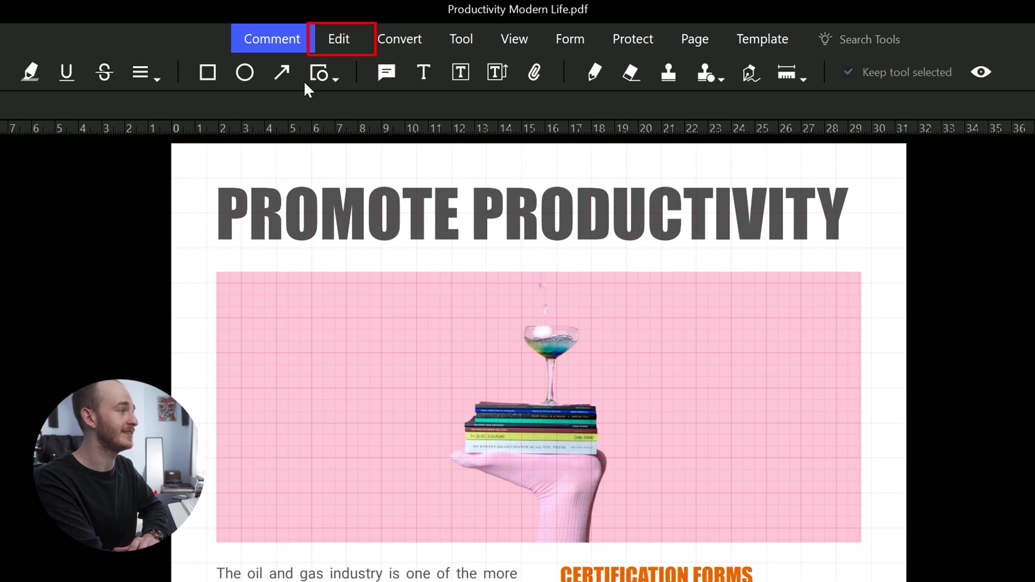
{"action": "left_click", "coordinate": [330, 41]}
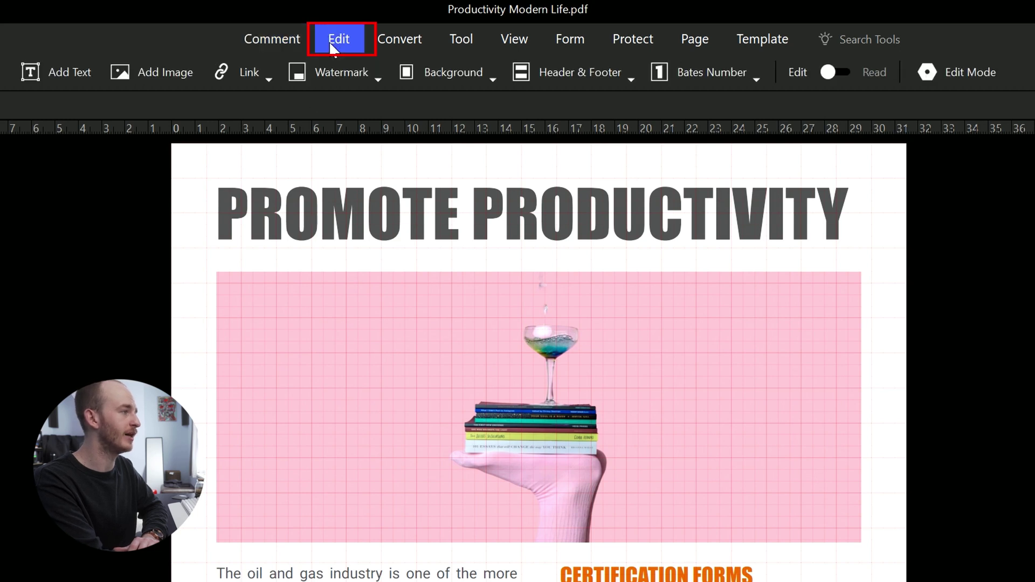
{"action": "left_click", "coordinate": [746, 71]}
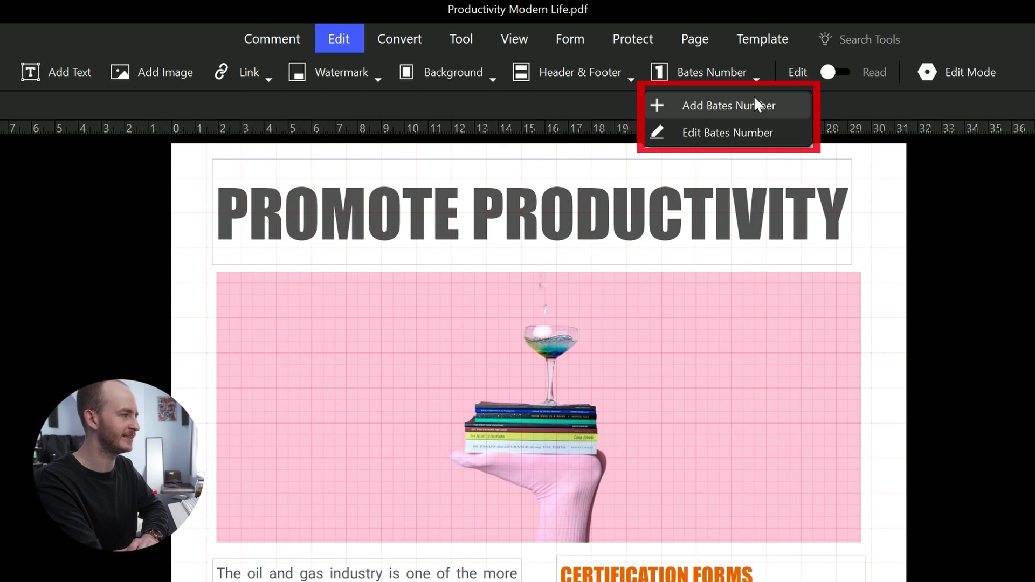
- Create a new Bates template starting at 0001 with prefix WS, previewing as WS0001
{"action": "left_click", "coordinate": [755, 99]}
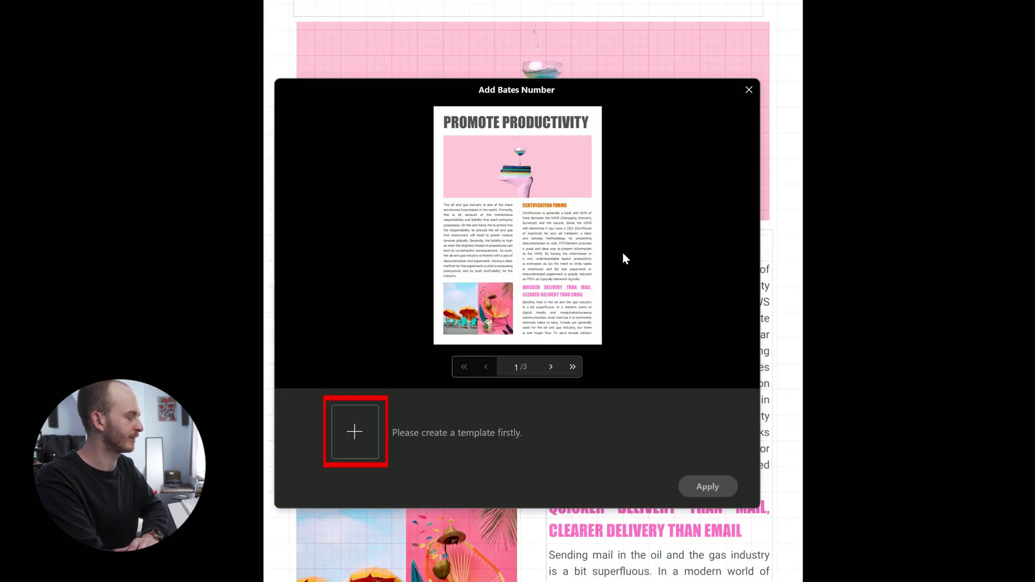
{"action": "left_click", "coordinate": [350, 435]}
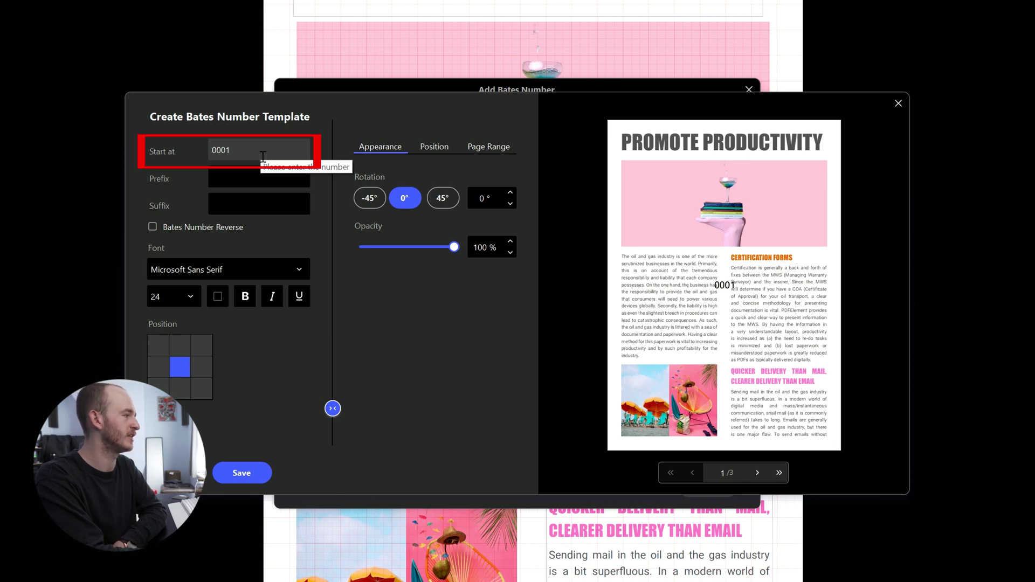
{"action": "left_click", "coordinate": [262, 157]}
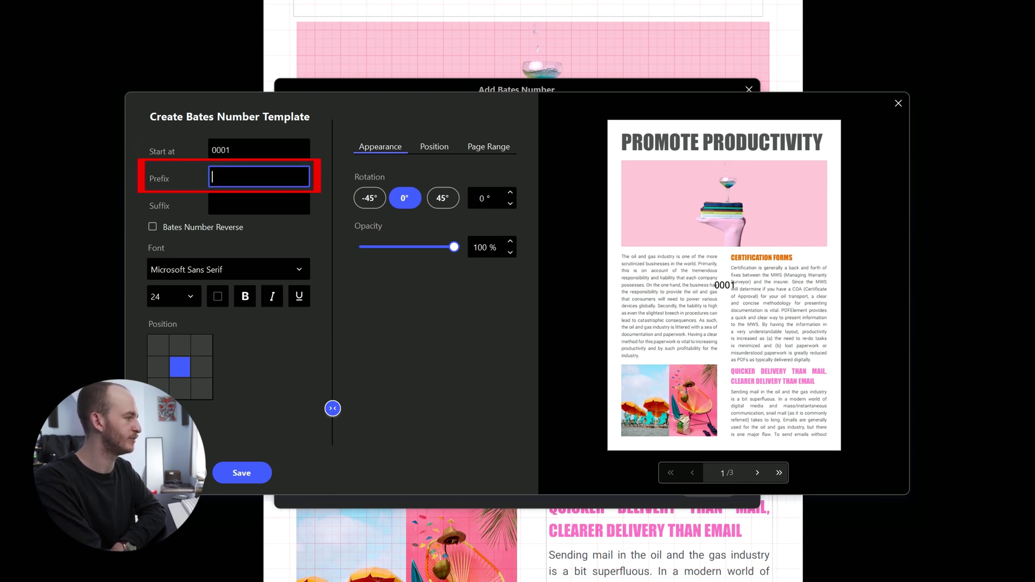
{"action": "type", "text": "WS"}
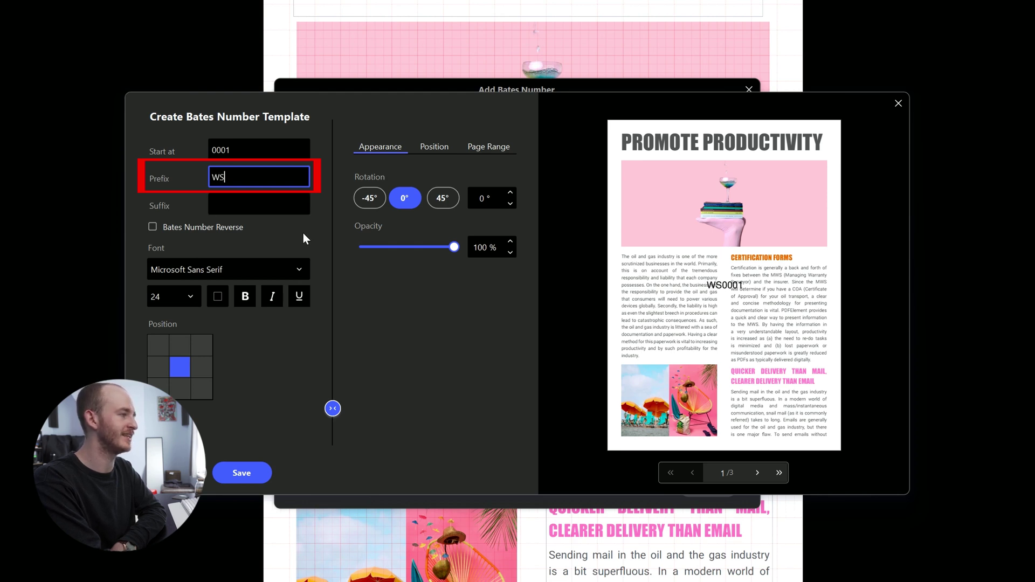
- Set the Bates number to Open Sans size 10 in the page's bottom-right corner
{"action": "left_click", "coordinate": [229, 268]}
{"action": "left_click", "coordinate": [298, 269]}
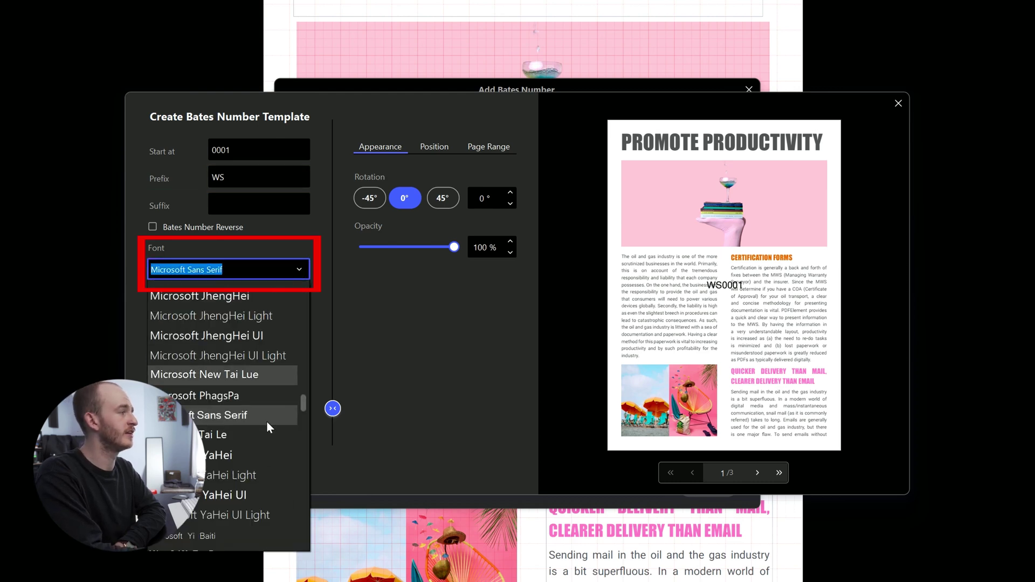
{"action": "type", "text": "oo"}
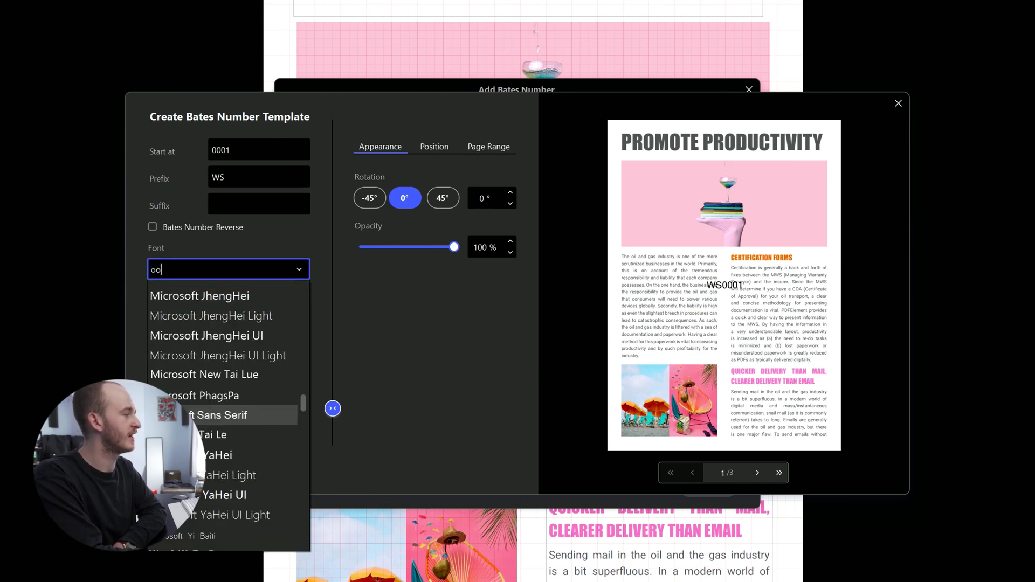
{"action": "key", "text": "Return"}
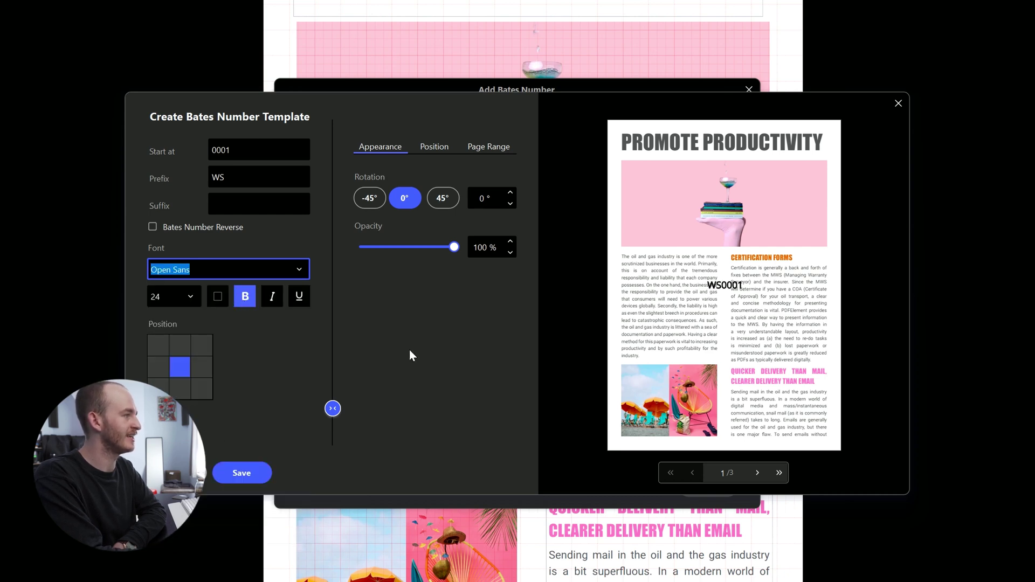
{"action": "left_click", "coordinate": [188, 296]}
{"action": "scroll", "coordinate": [179, 332], "scroll_direction": "up", "scroll_amount": 3}
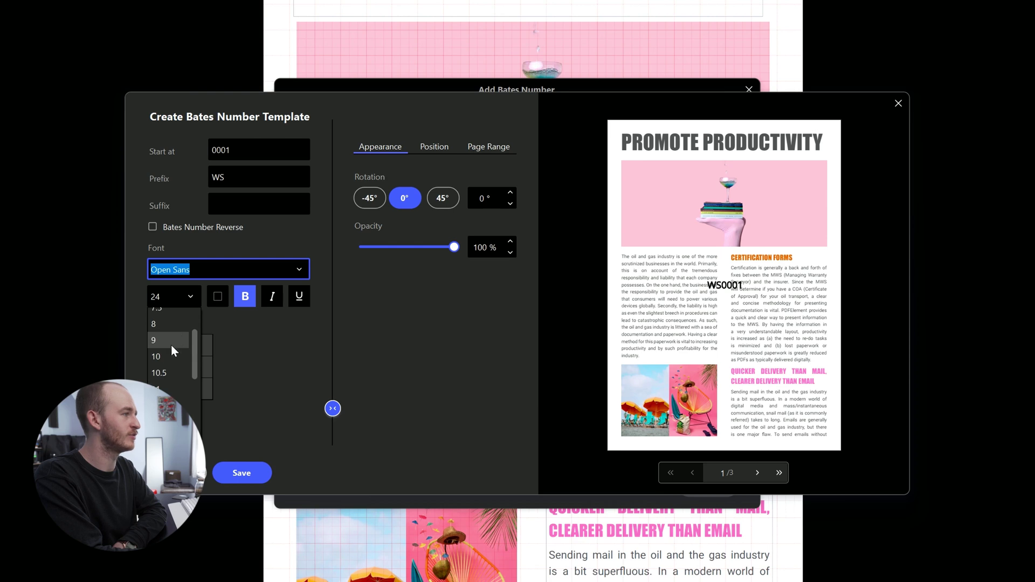
{"action": "left_click", "coordinate": [164, 355]}
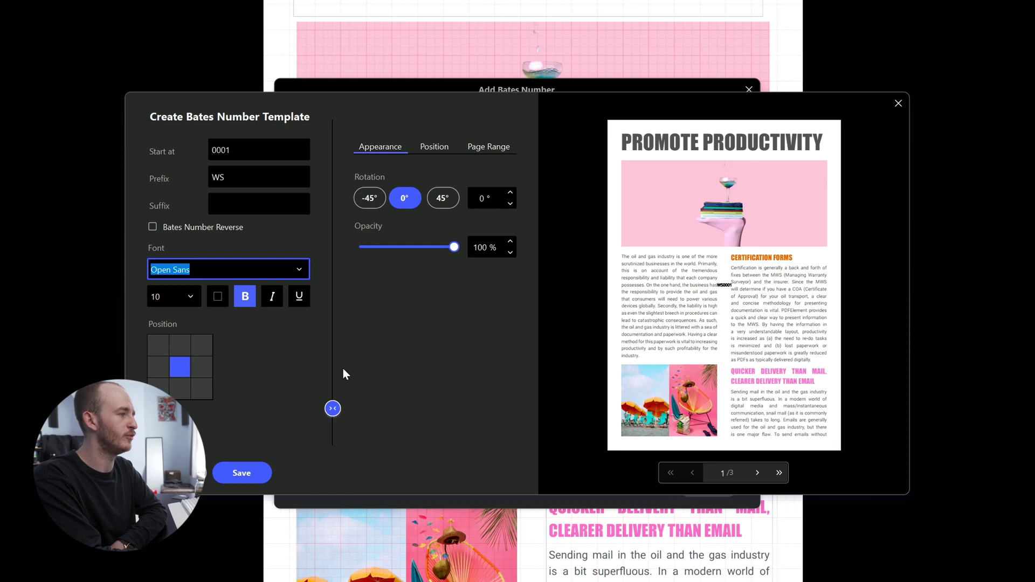
{"action": "left_click", "coordinate": [203, 390]}
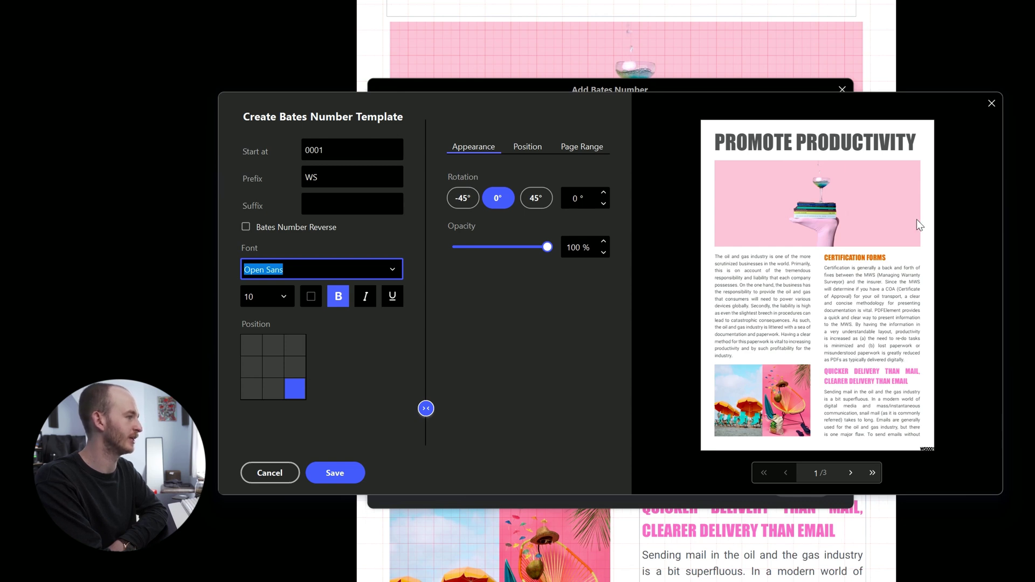
- Try -45° and 45° rotations, leaving the Bates number at 0° rotation
{"action": "left_click", "coordinate": [536, 147]}
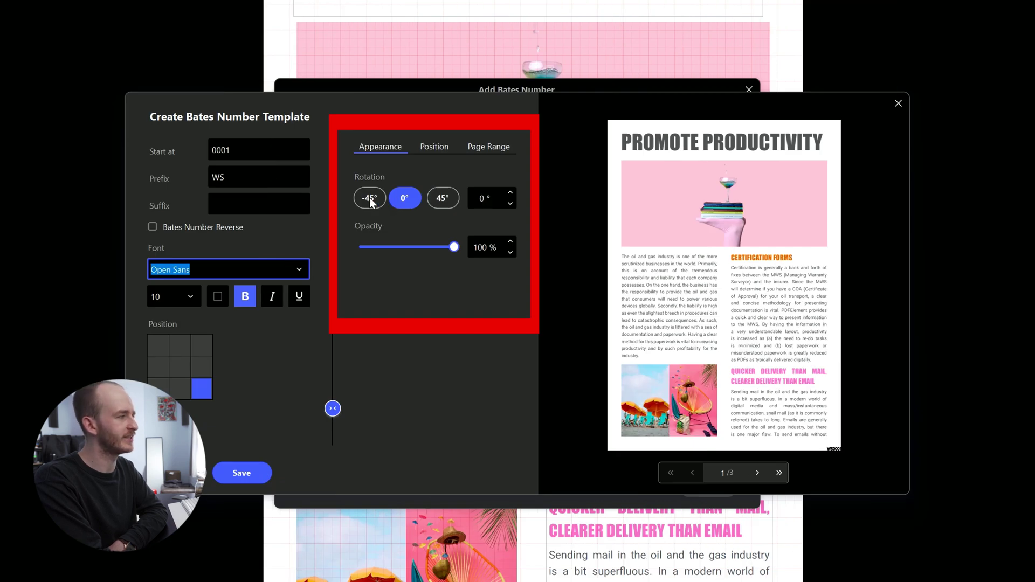
{"action": "left_click", "coordinate": [369, 199]}
{"action": "left_click", "coordinate": [412, 198]}
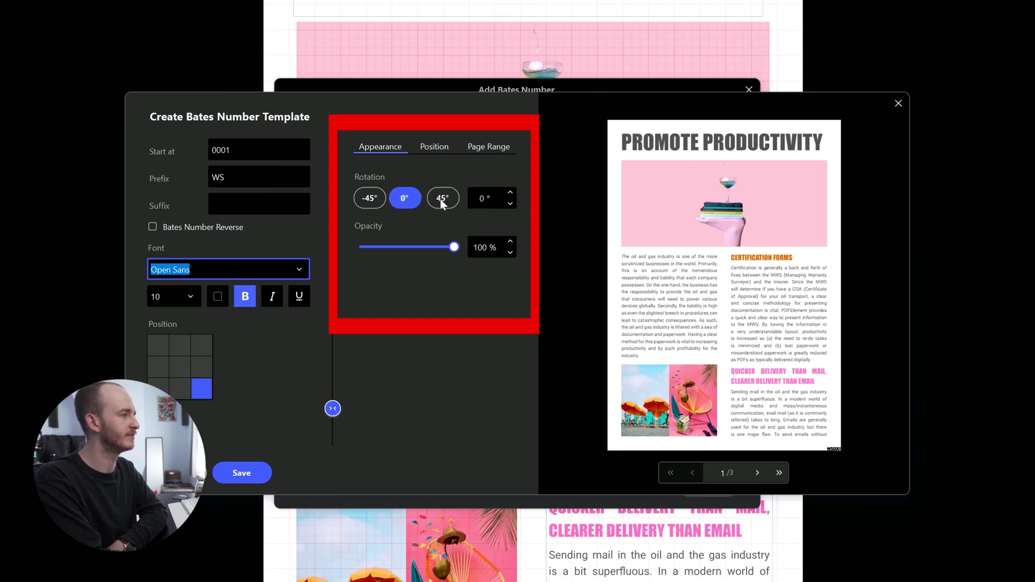
{"action": "left_click", "coordinate": [442, 200]}
{"action": "left_click", "coordinate": [405, 202]}
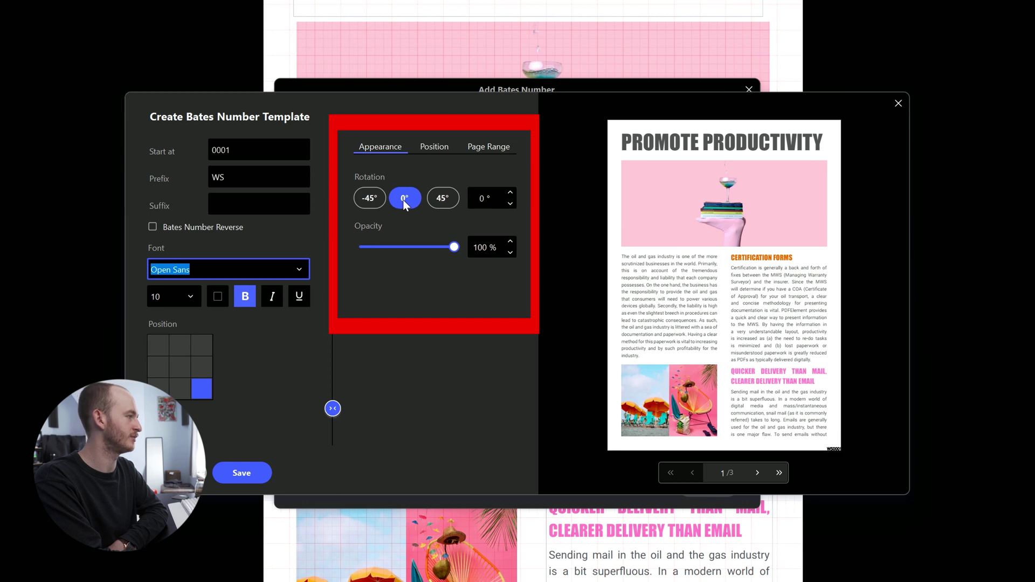
{"action": "left_click", "coordinate": [507, 149]}
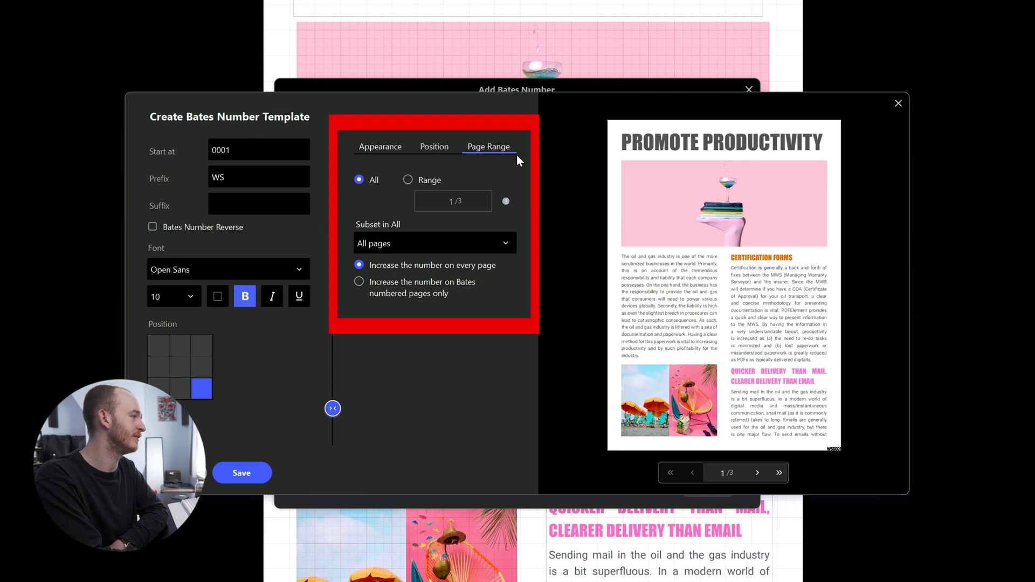
{"action": "left_click", "coordinate": [380, 147]}
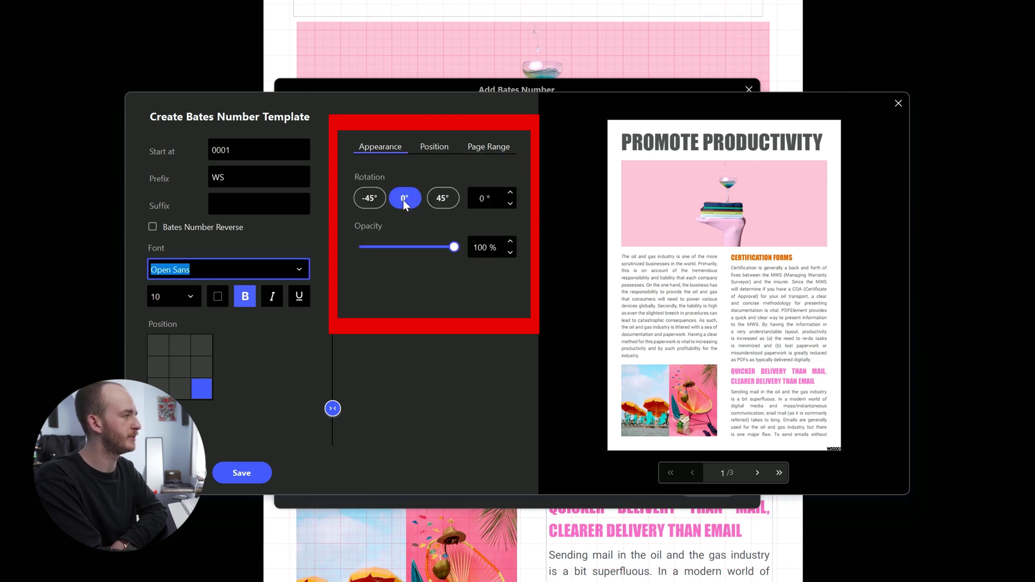
- Set the top margin offset to 0.1 cm and save the Bates template
{"action": "left_click", "coordinate": [426, 150]}
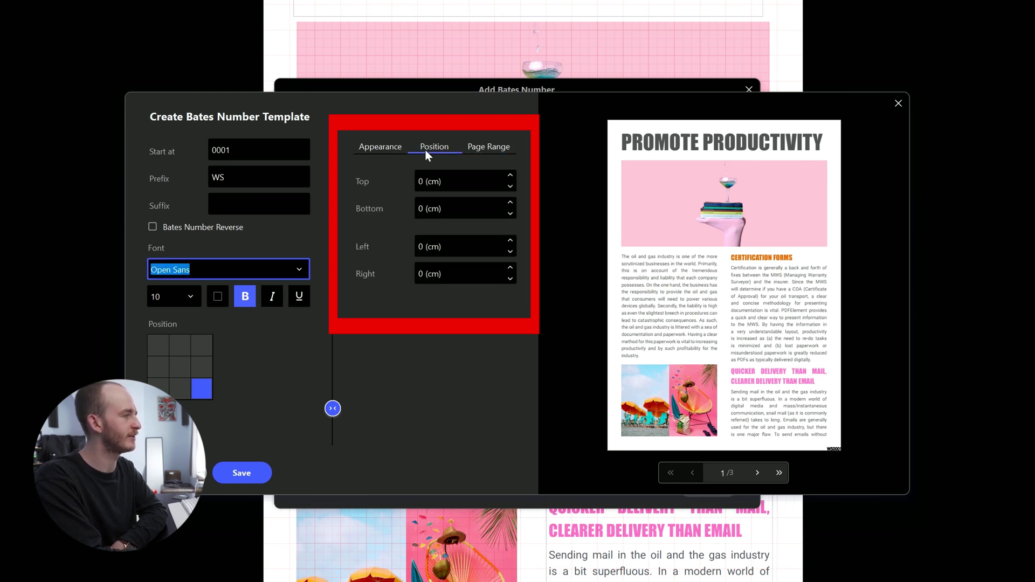
{"action": "left_click", "coordinate": [509, 176]}
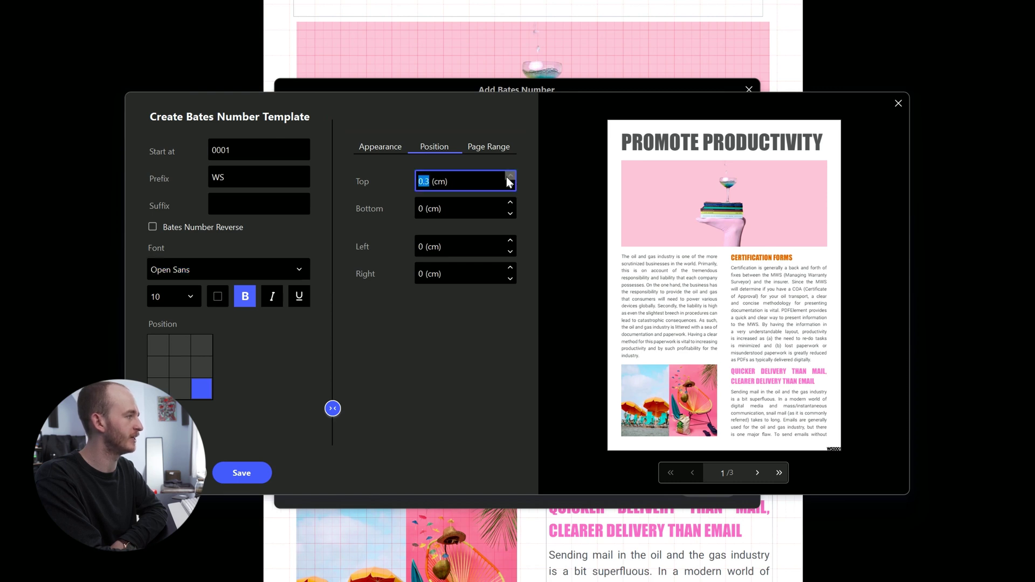
{"action": "left_click", "coordinate": [489, 147]}
{"action": "left_click", "coordinate": [261, 471]}
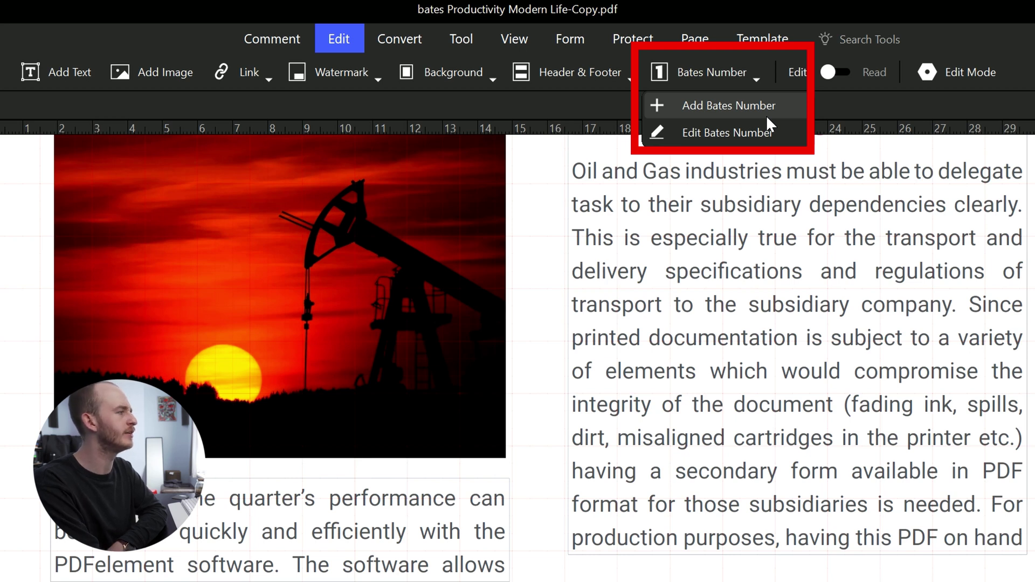
- Open Edit Bates Number on the numbered bates Productivity Modern Life-Copy.pdf
{"action": "left_click", "coordinate": [793, 132]}
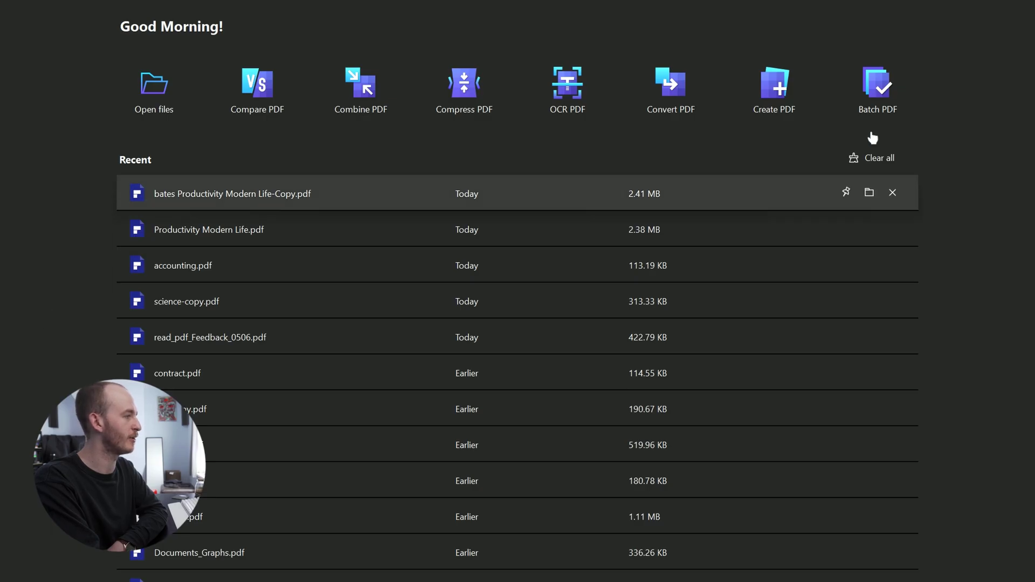
- Open batch Bates numbering for Logistics.pdf and Productivity Modern Life.pdf and start a new template
{"action": "left_click", "coordinate": [889, 96]}
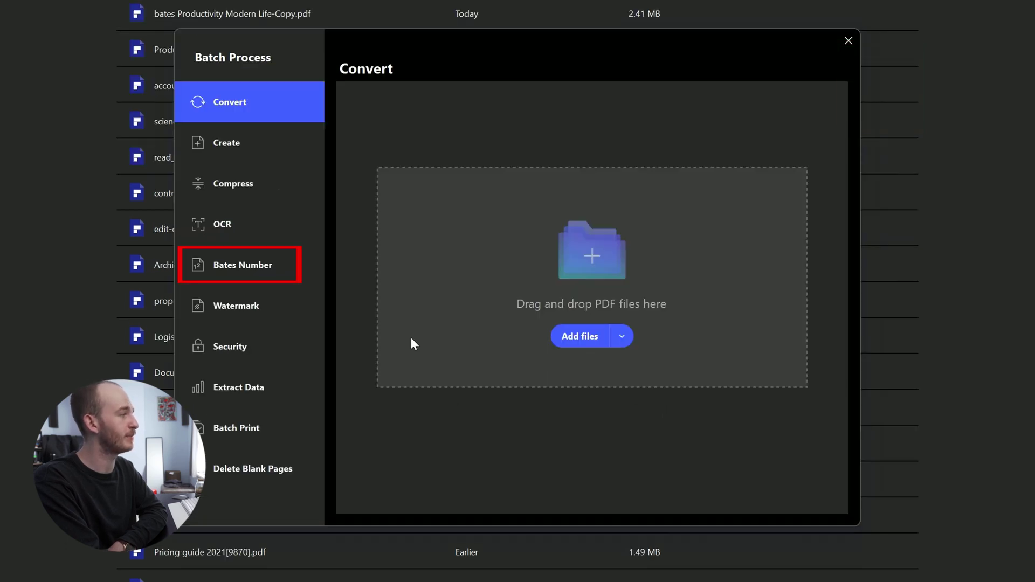
{"action": "left_click", "coordinate": [284, 274]}
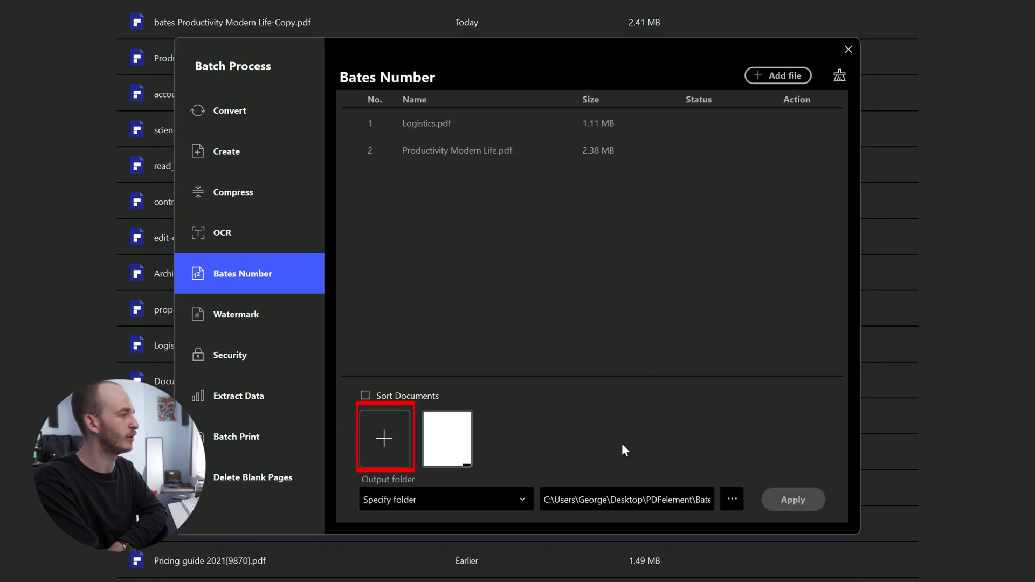
{"action": "left_click", "coordinate": [447, 438]}
{"action": "left_click", "coordinate": [379, 434]}
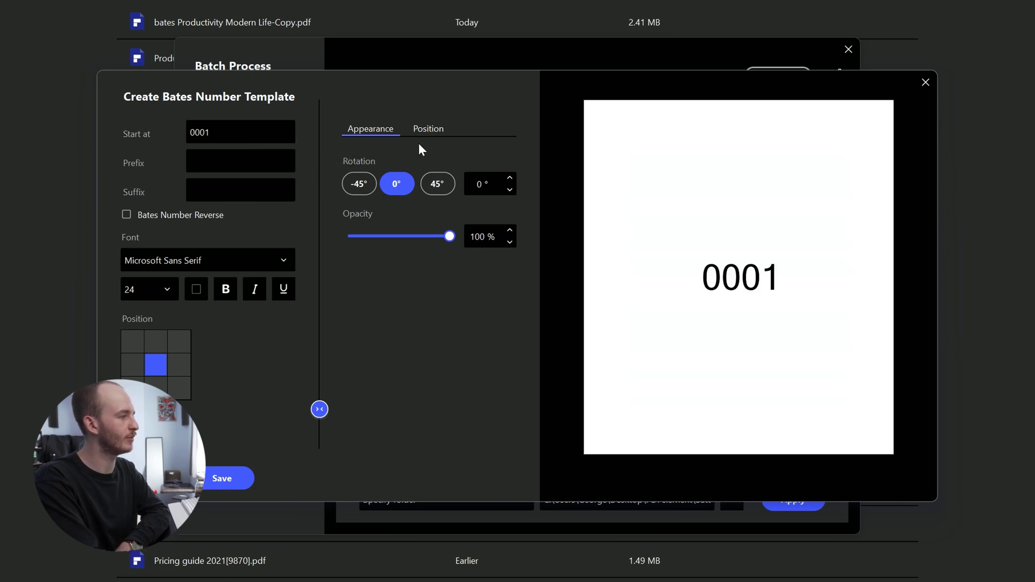
- Save a batch template placing the number bottom-right in 10-point Open Sans
{"action": "left_click", "coordinate": [174, 390]}
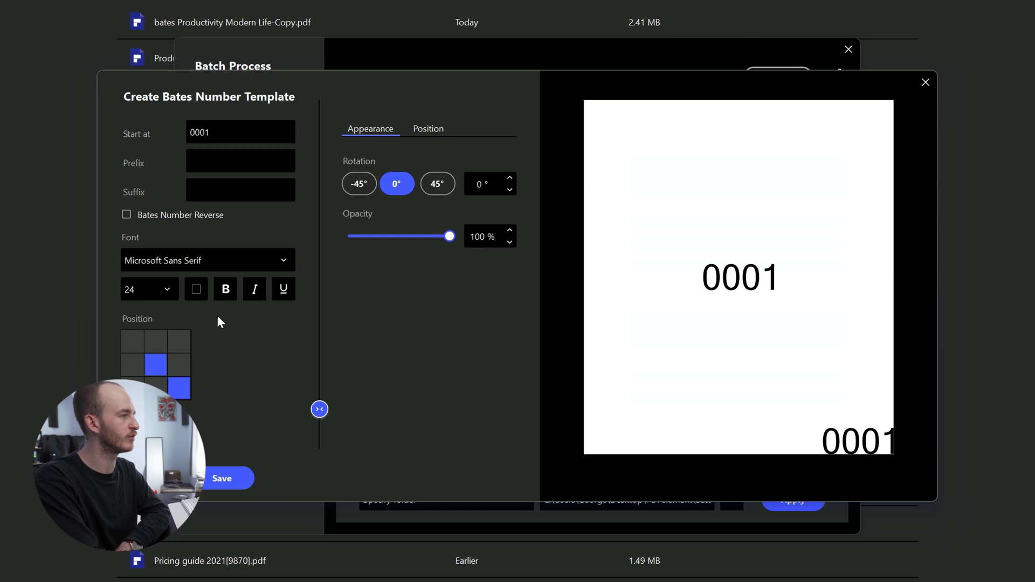
{"action": "left_click", "coordinate": [172, 293]}
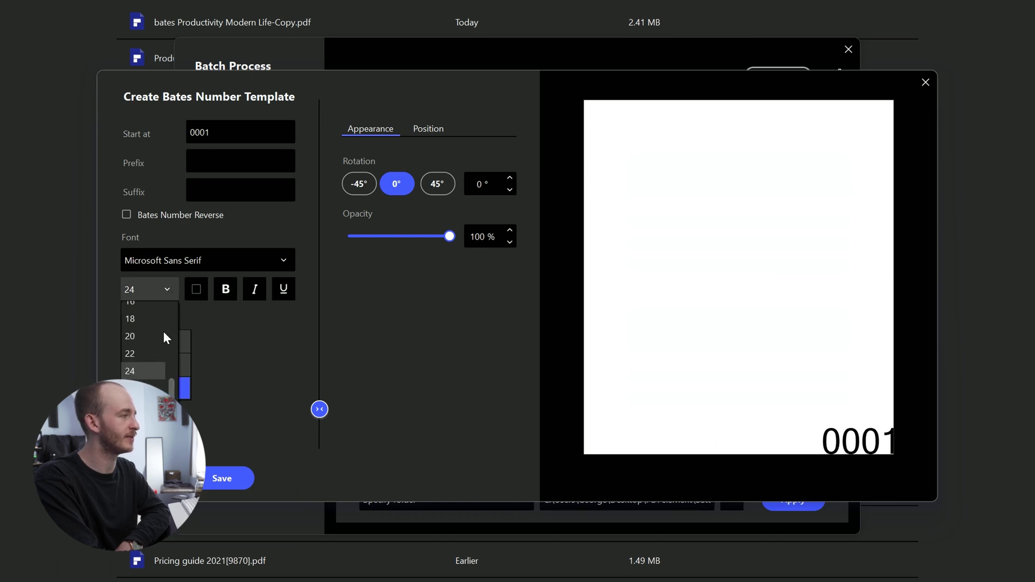
{"action": "scroll", "coordinate": [156, 321], "scroll_direction": "up", "scroll_amount": 3}
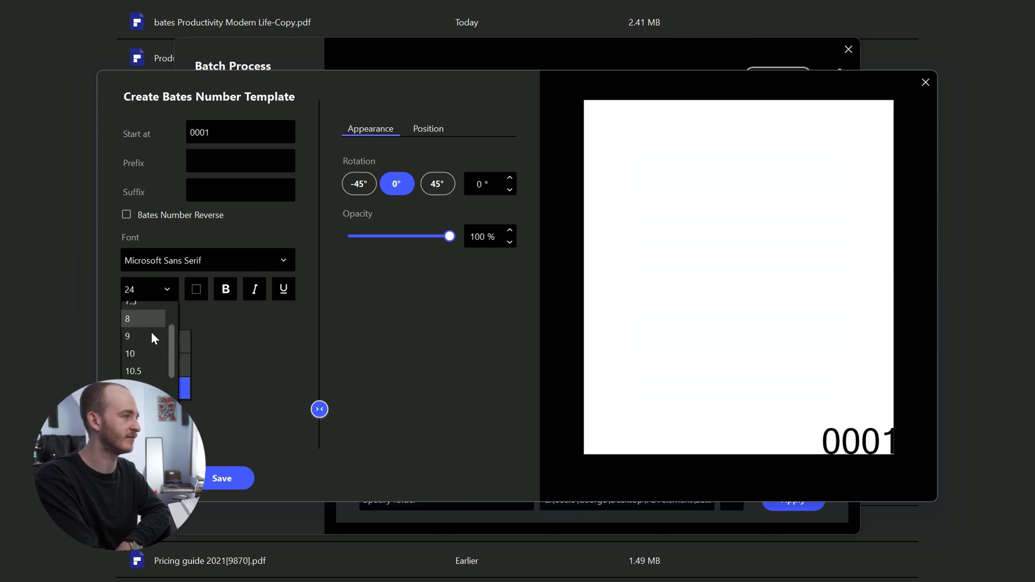
{"action": "left_click", "coordinate": [144, 353]}
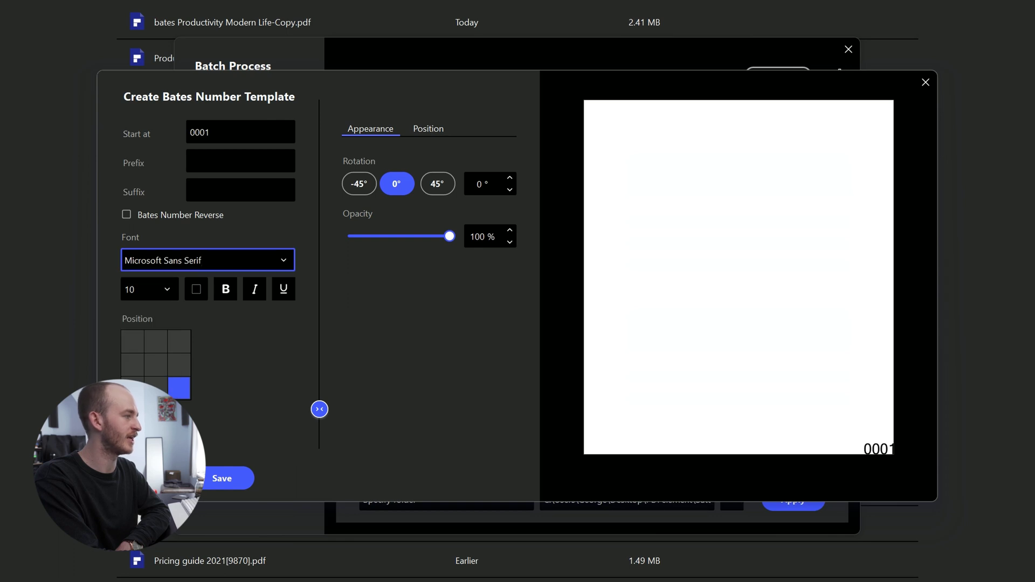
{"action": "left_click", "coordinate": [277, 260]}
{"action": "left_click", "coordinate": [162, 545]}
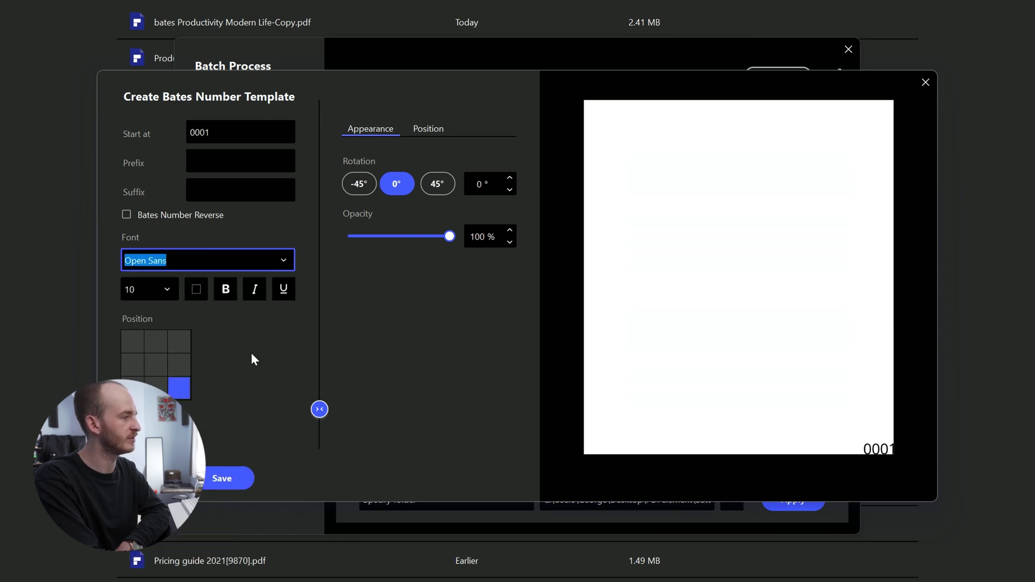
{"action": "left_click", "coordinate": [425, 128]}
{"action": "left_click", "coordinate": [370, 129]}
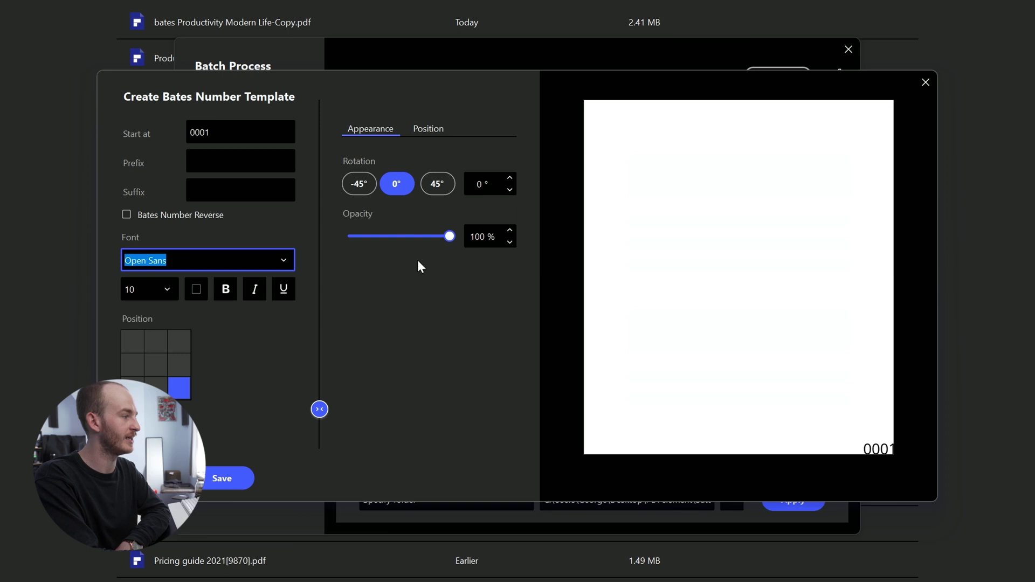
{"action": "left_click", "coordinate": [224, 477]}
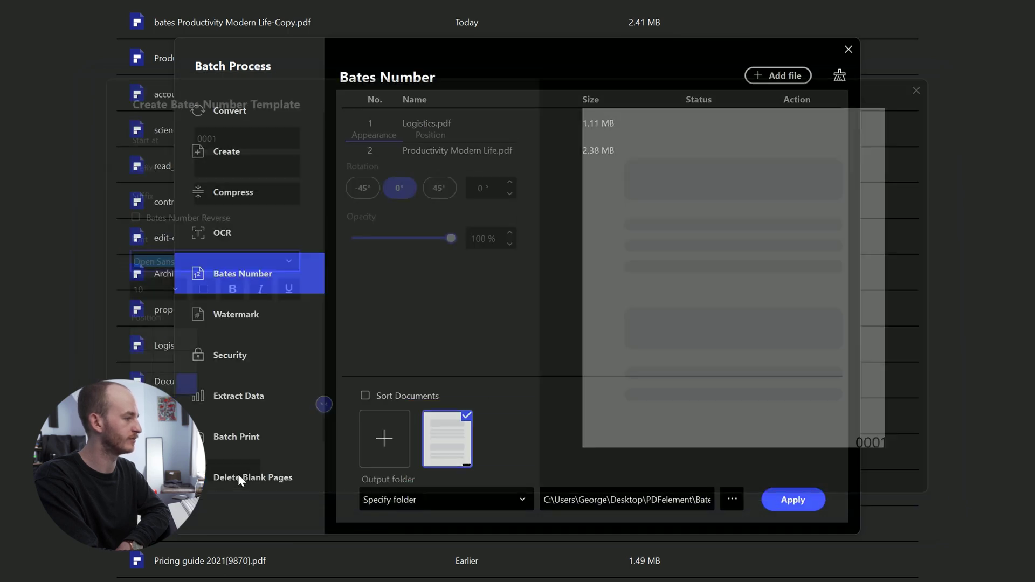
- Move to PDFelement Pro on the Mac with Productivity Modern Life open
{"action": "mouse_move", "coordinate": [515, 441]}
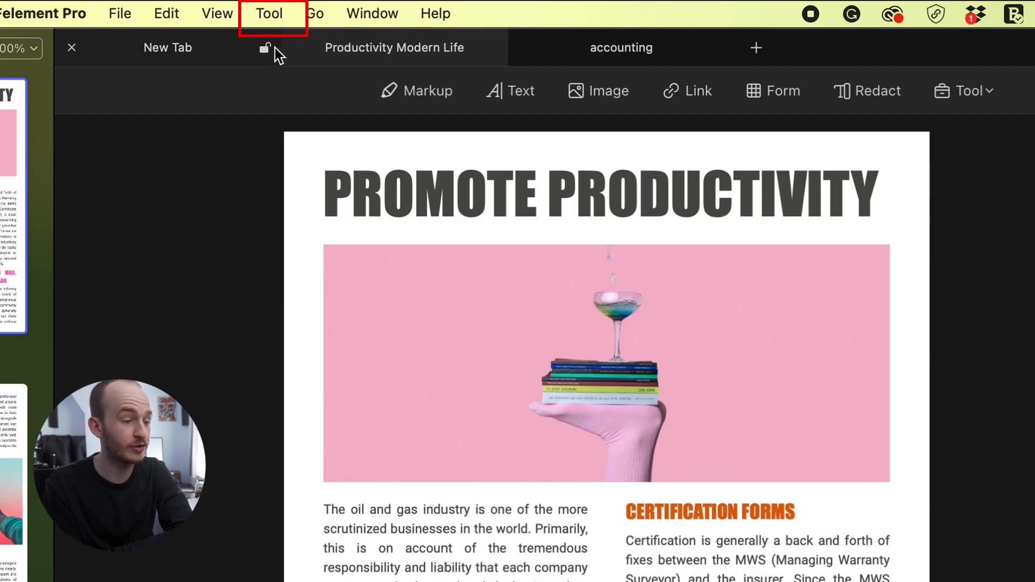
- Start batch Bates numbering and add the opened Productivity Modern Life and Logistics files
{"action": "left_click", "coordinate": [275, 16]}
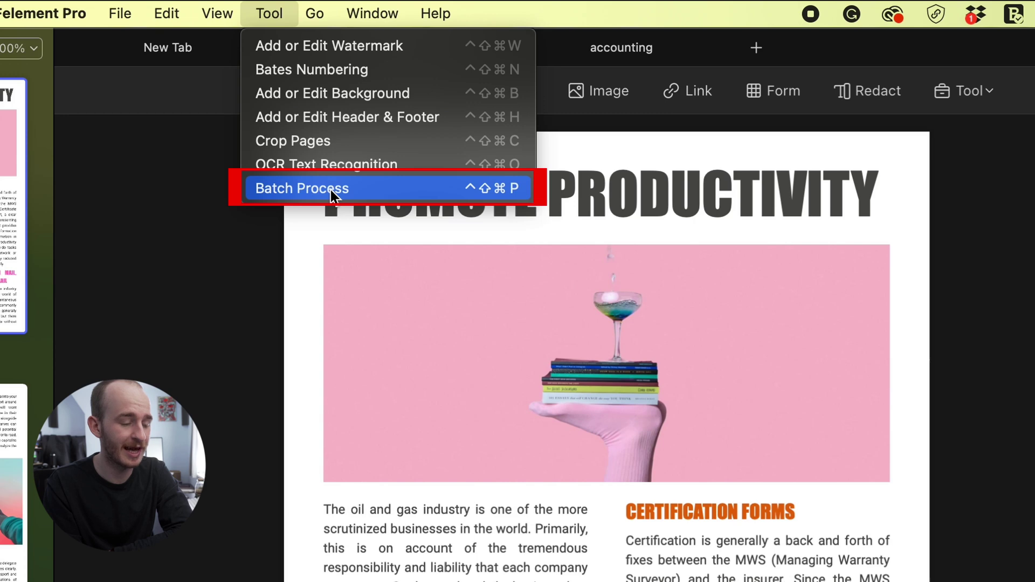
{"action": "left_click", "coordinate": [356, 191]}
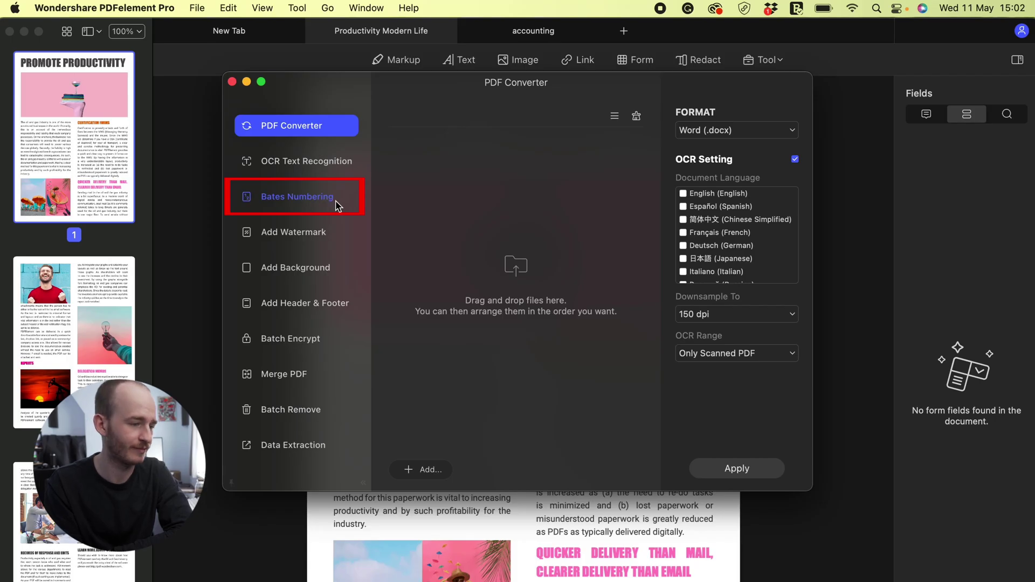
{"action": "left_click", "coordinate": [334, 200]}
{"action": "left_click", "coordinate": [422, 473]}
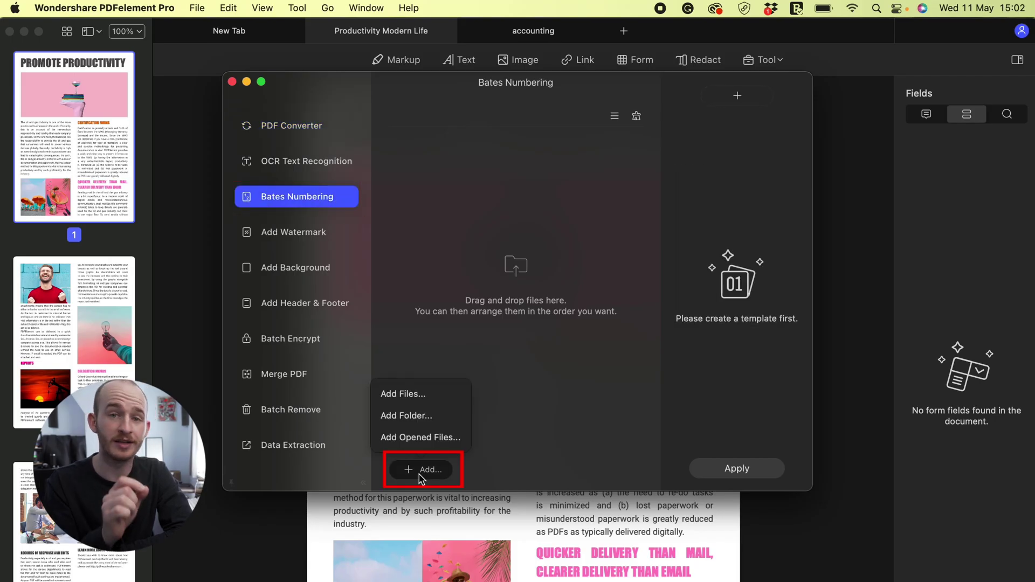
{"action": "left_click", "coordinate": [421, 438]}
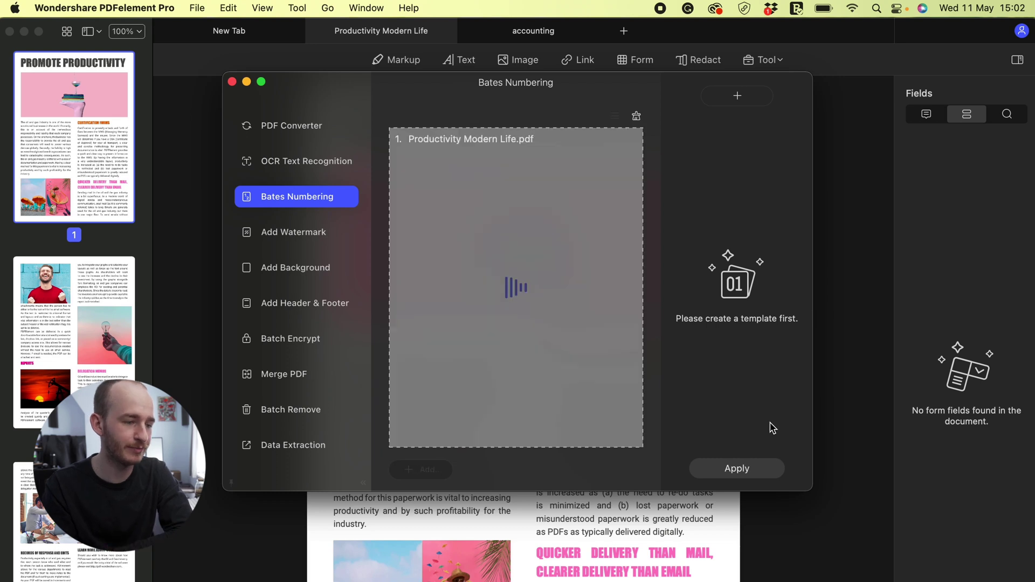
- Create a template with a Bates number in the header, save it and apply
{"action": "left_click", "coordinate": [749, 96]}
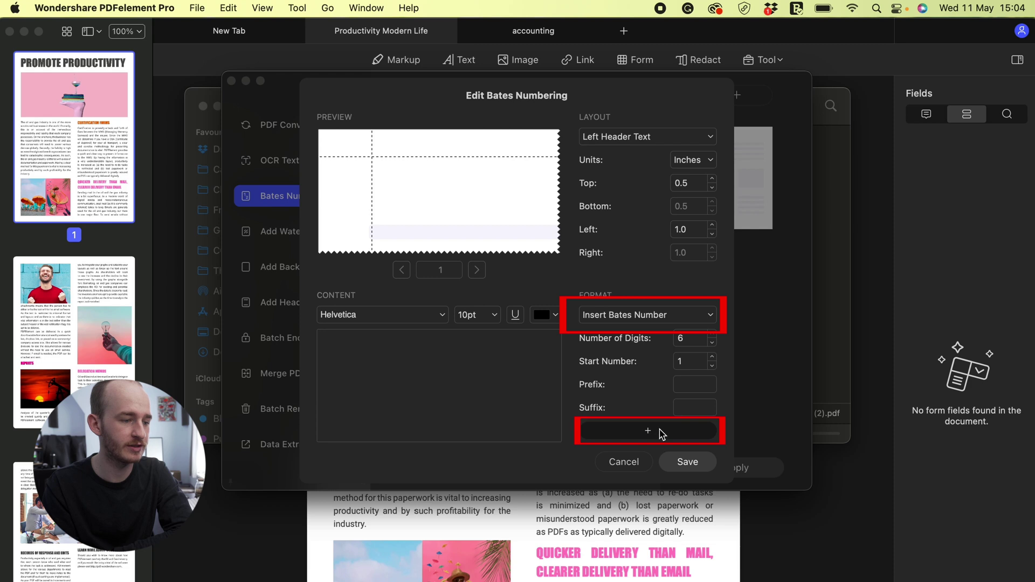
{"action": "left_click", "coordinate": [658, 430]}
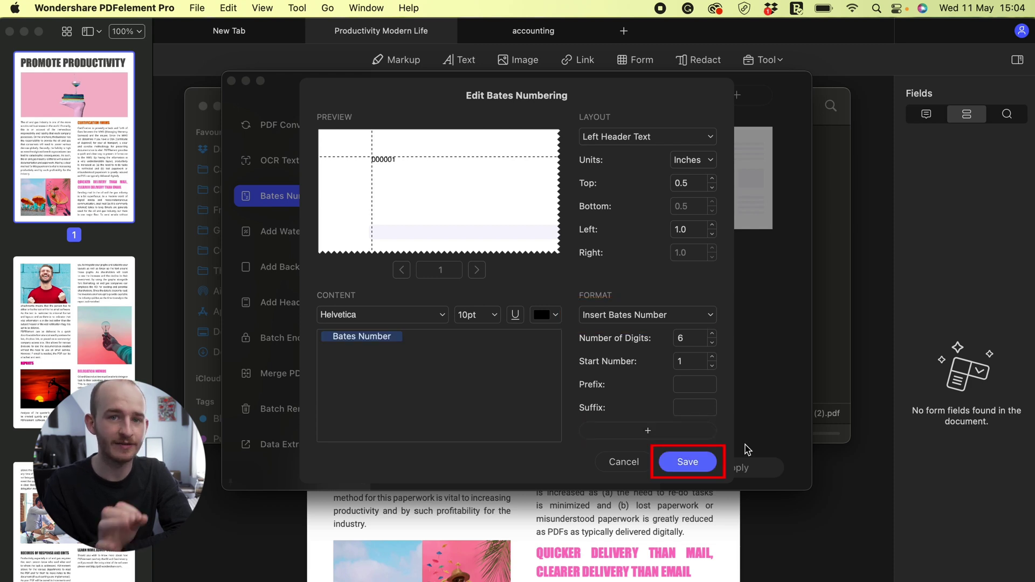
{"action": "left_click", "coordinate": [691, 461]}
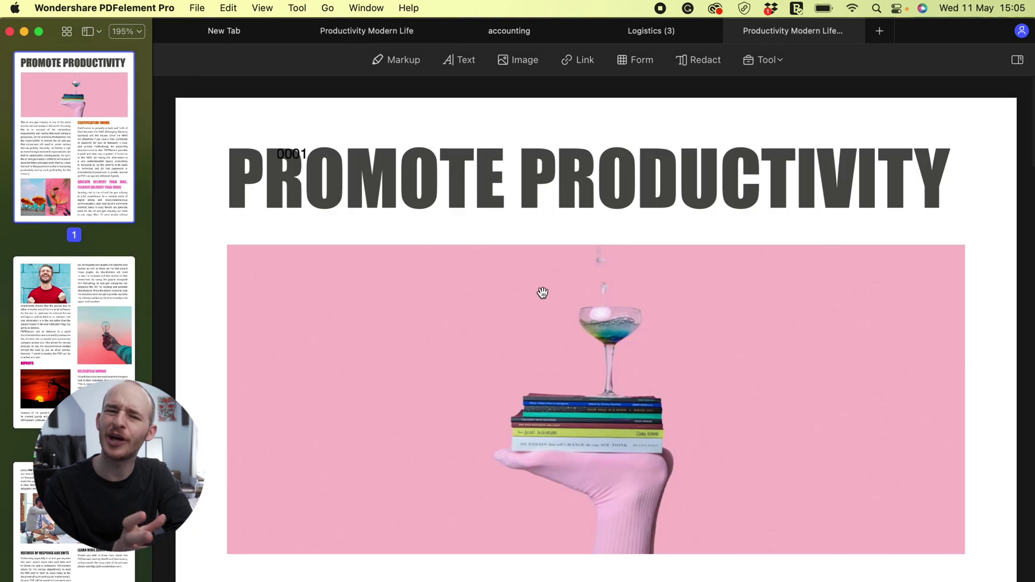
- Show the Logistics (3) copy, whose first page carries Bates number 0004
{"action": "left_click", "coordinate": [677, 37]}
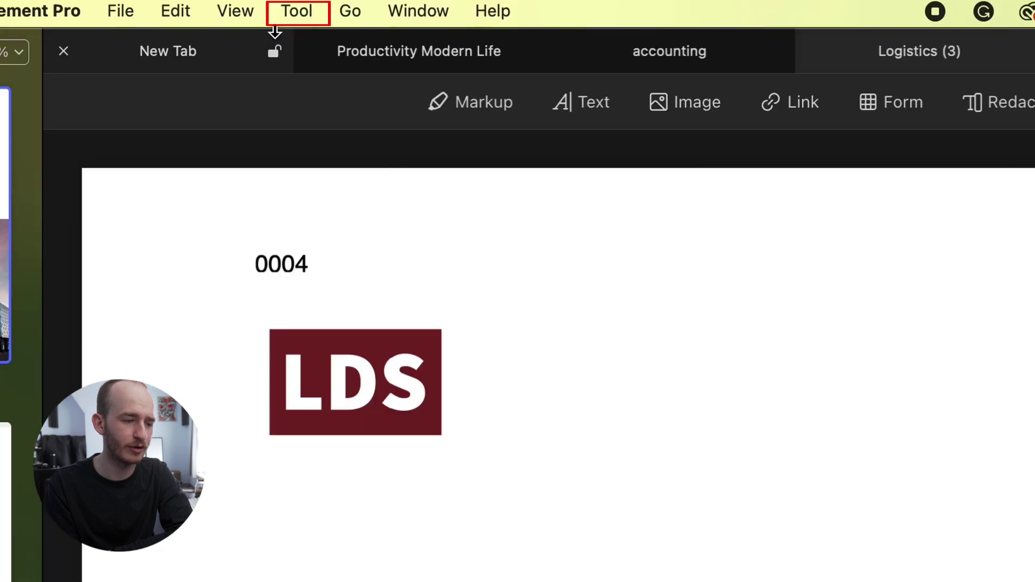
{"action": "left_click", "coordinate": [295, 9]}
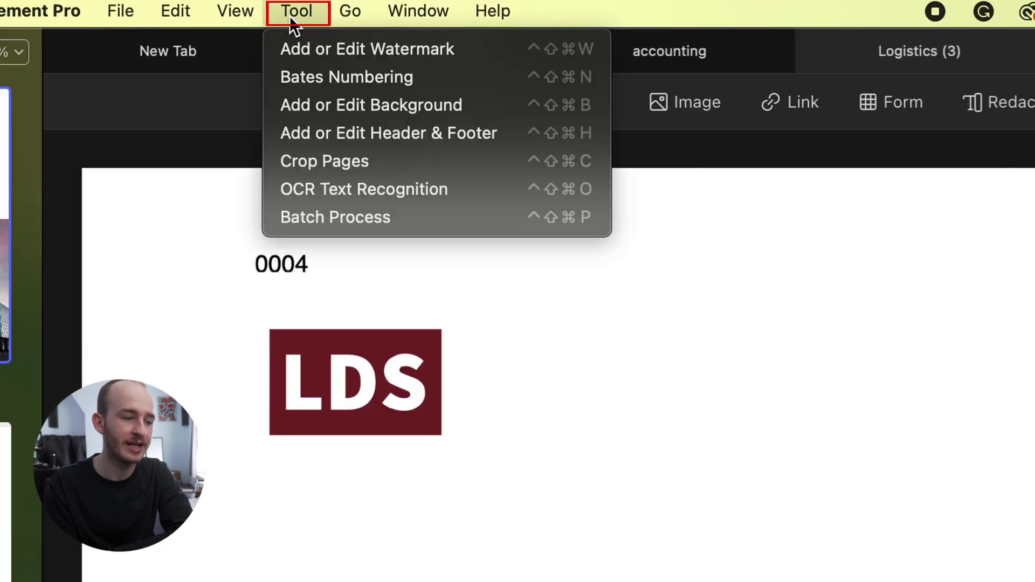
- Add the currently opened PDFs to a Batch Remove job
{"action": "left_click", "coordinate": [425, 223]}
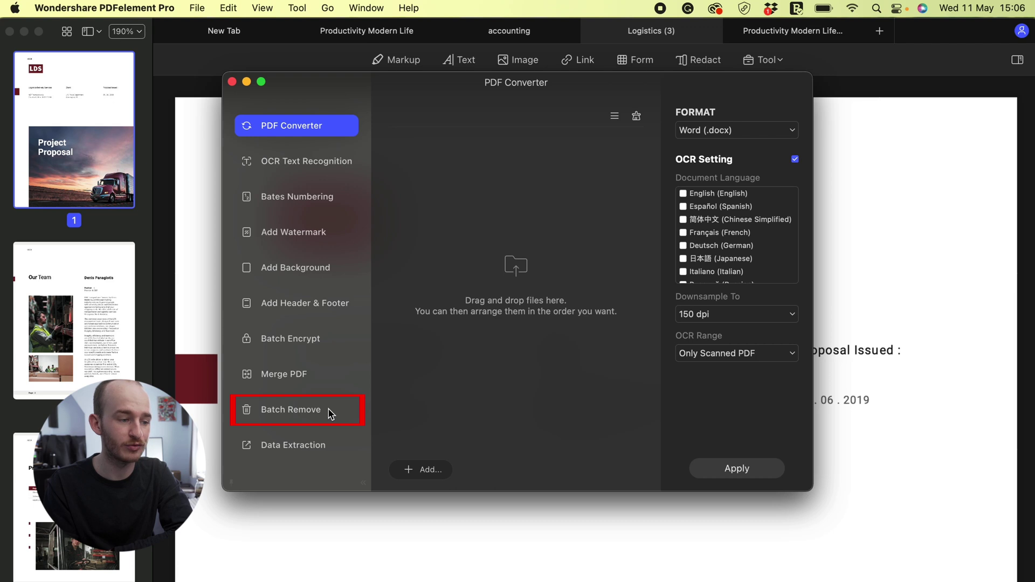
{"action": "left_click", "coordinate": [330, 414]}
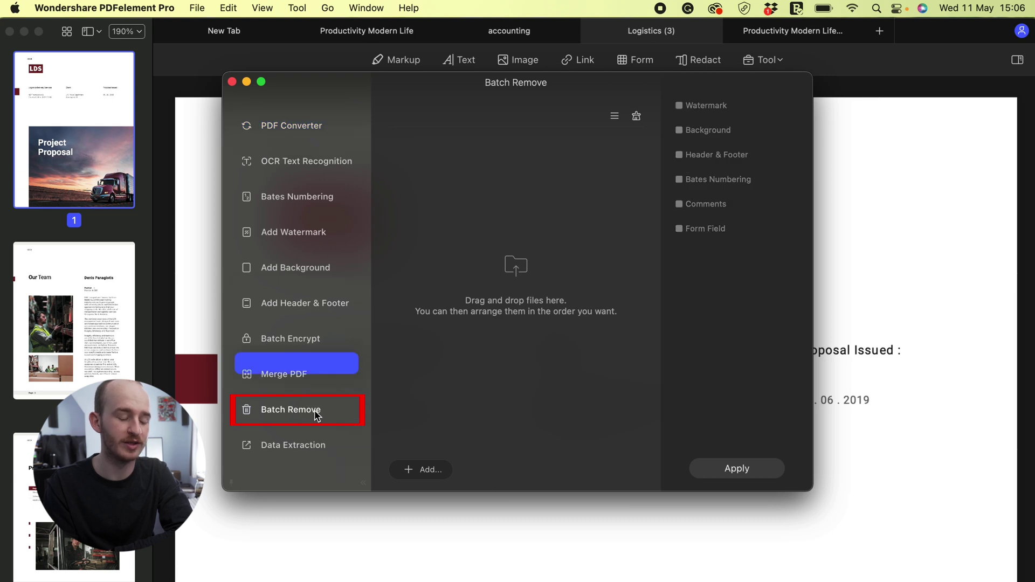
{"action": "left_click", "coordinate": [422, 469]}
{"action": "left_click", "coordinate": [424, 442]}
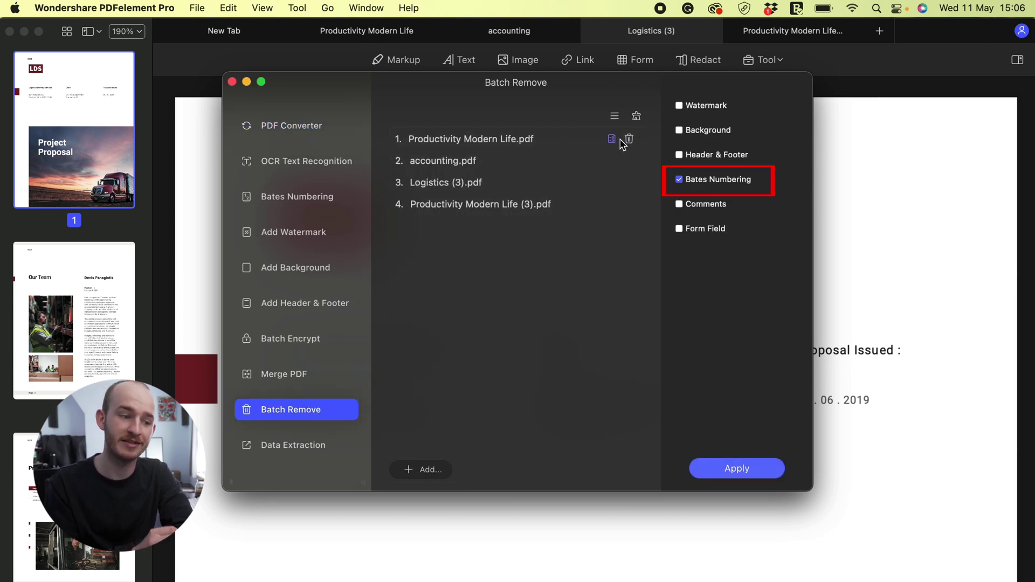
- Drop Productivity Modern Life.pdf and accounting.pdf from the list, then view the output Logistics (3) (1).pdf
{"action": "left_click", "coordinate": [629, 140]}
{"action": "left_click", "coordinate": [629, 139]}
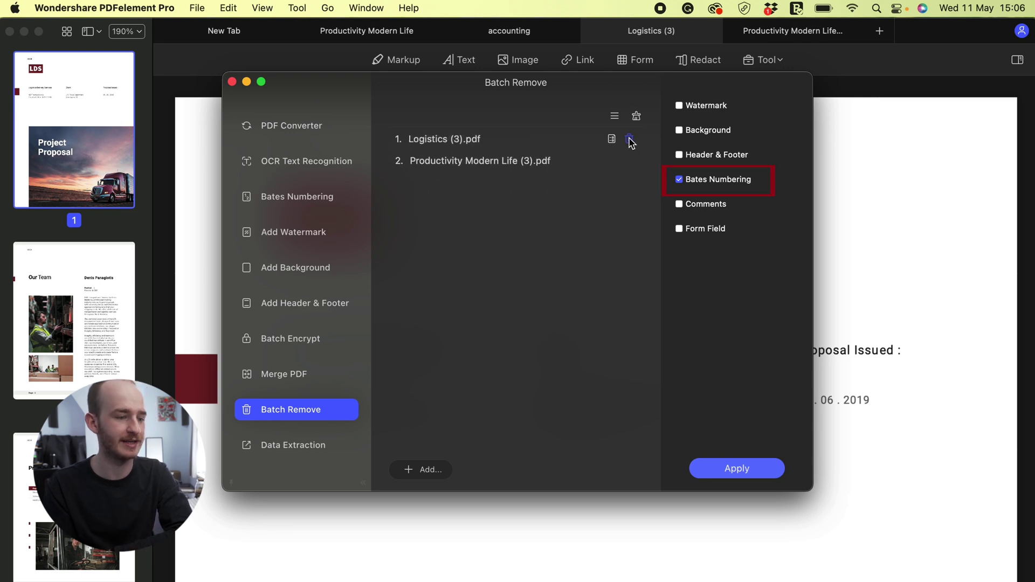
{"action": "left_click", "coordinate": [737, 469]}
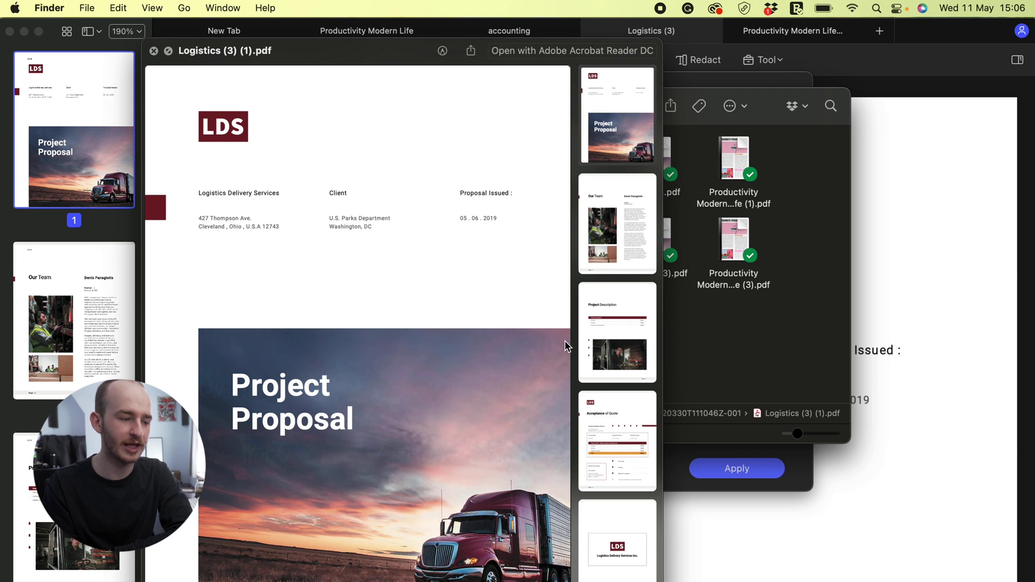
- Select the original Logistics (3).pdf in Finder
{"action": "left_click", "coordinate": [682, 275]}
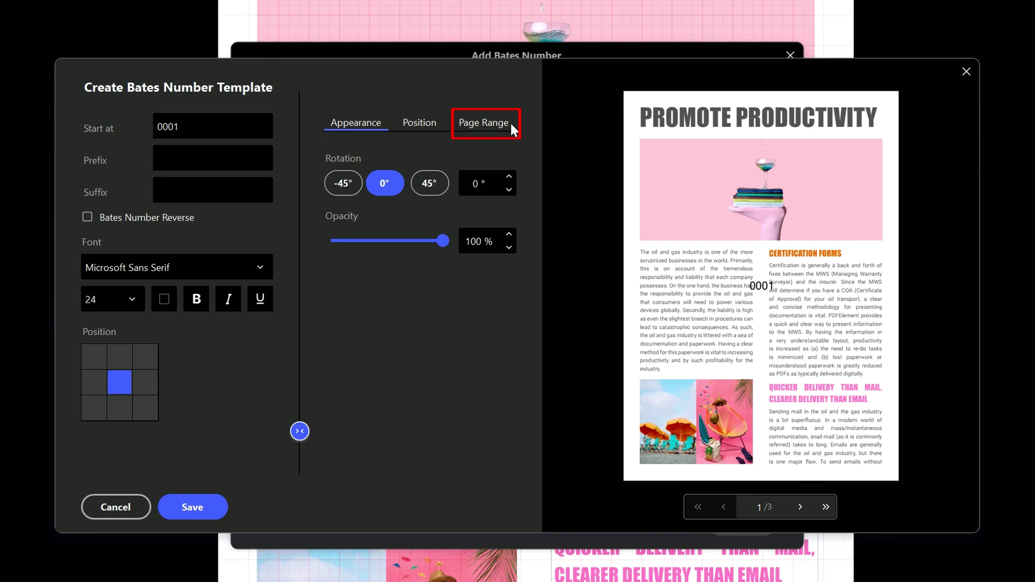
- Set the Bates page range to 2-3 with All pages in the range numbered
{"action": "left_click", "coordinate": [510, 124]}
{"action": "type", "text": "2"}
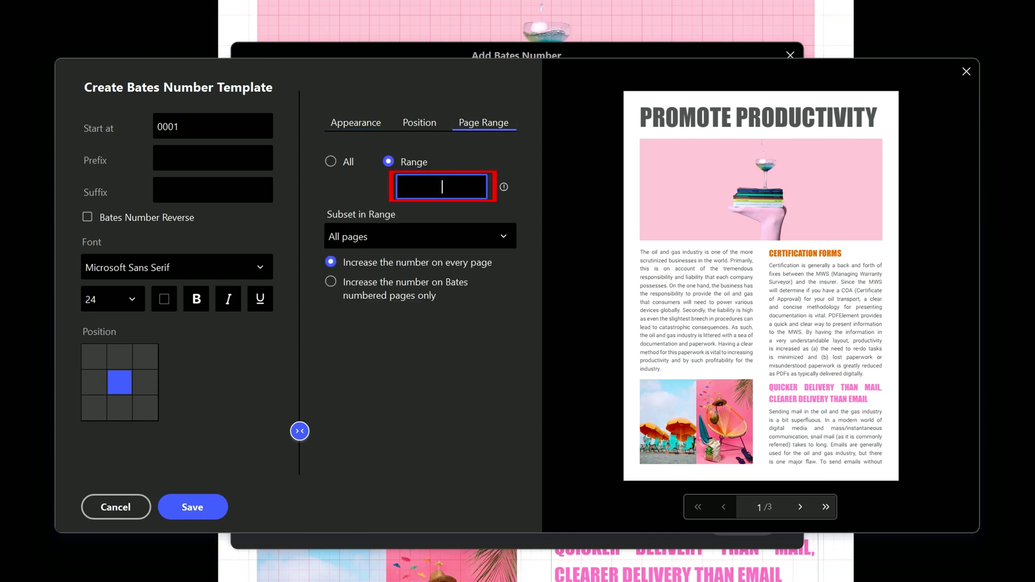
{"action": "type", "text": "-3"}
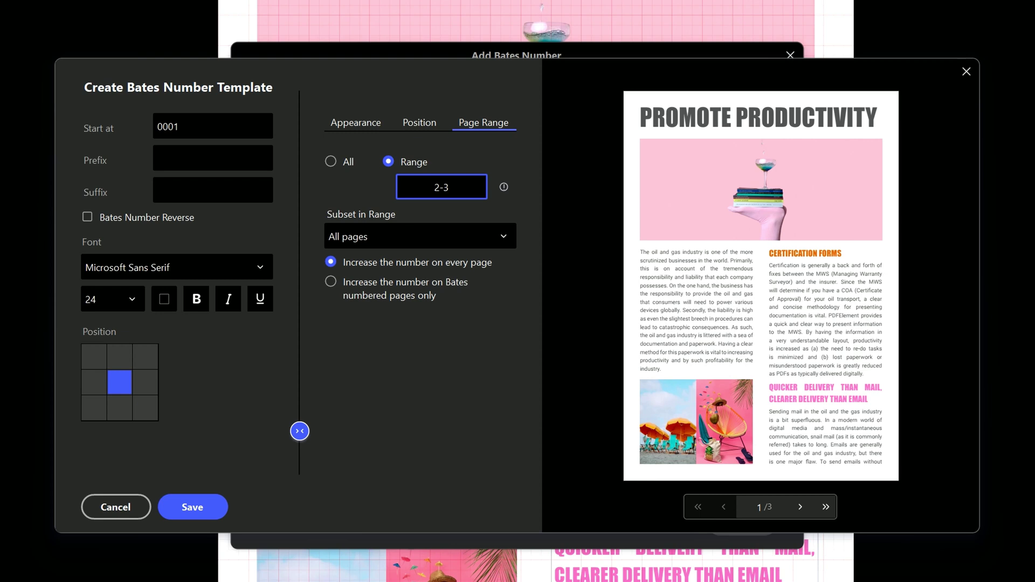
{"action": "left_click", "coordinate": [428, 236]}
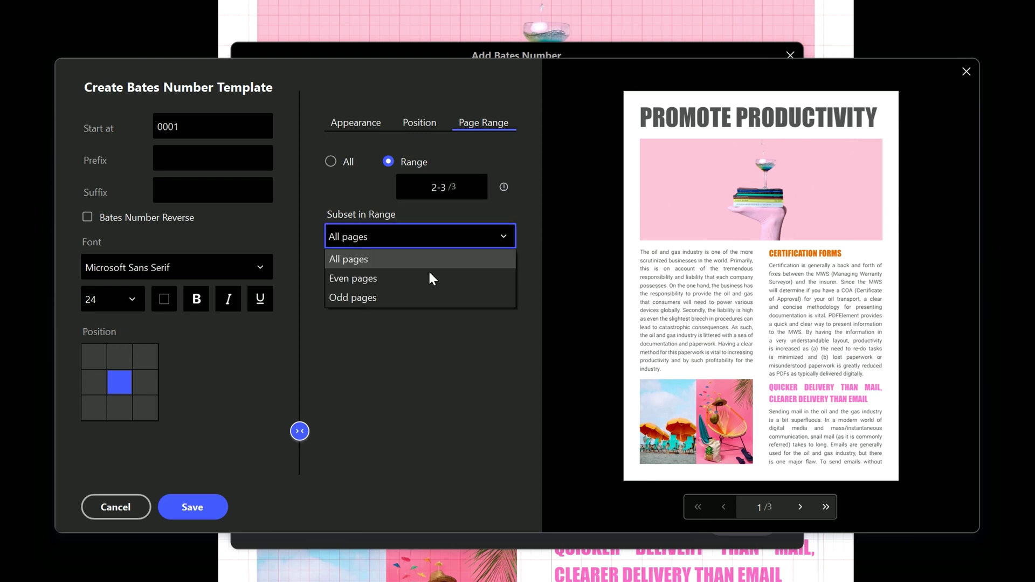
{"action": "left_click", "coordinate": [428, 263]}
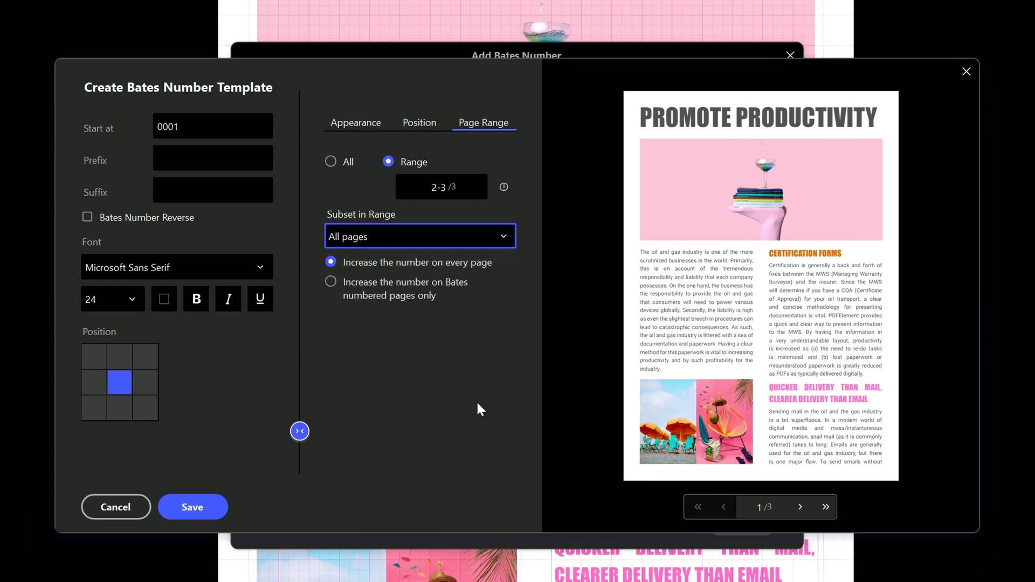